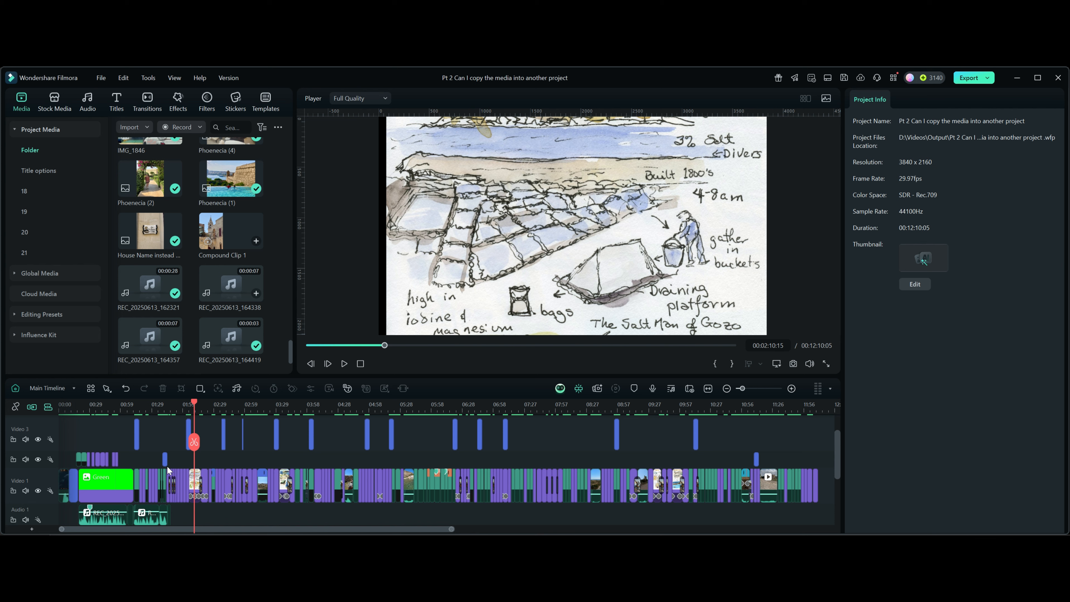
{"action": "left_click_drag", "start_coordinate": [407, 493], "coordinate": [406, 493]}
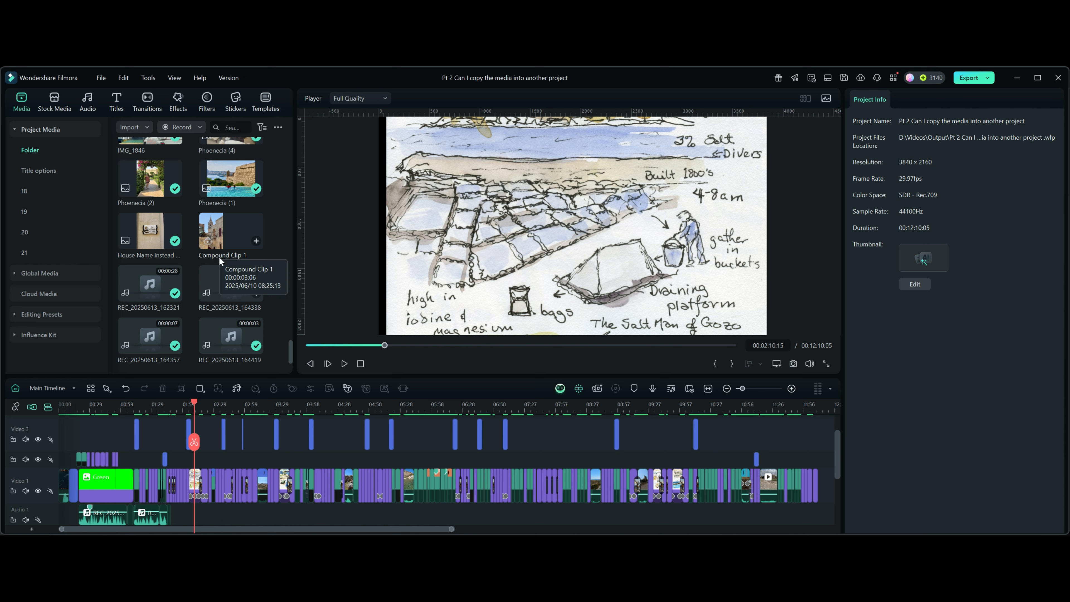
{"action": "scroll", "coordinate": [266, 410], "scroll_direction": "up", "scroll_amount": 1}
{"action": "scroll", "coordinate": [266, 411], "scroll_direction": "up", "scroll_amount": 2}
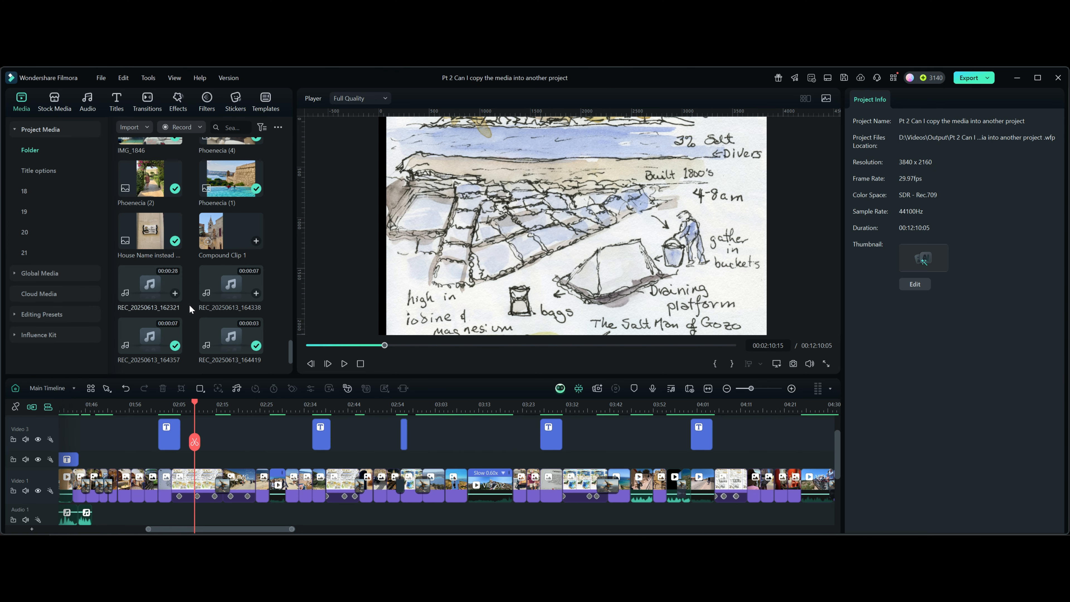
{"action": "left_click", "coordinate": [52, 386]}
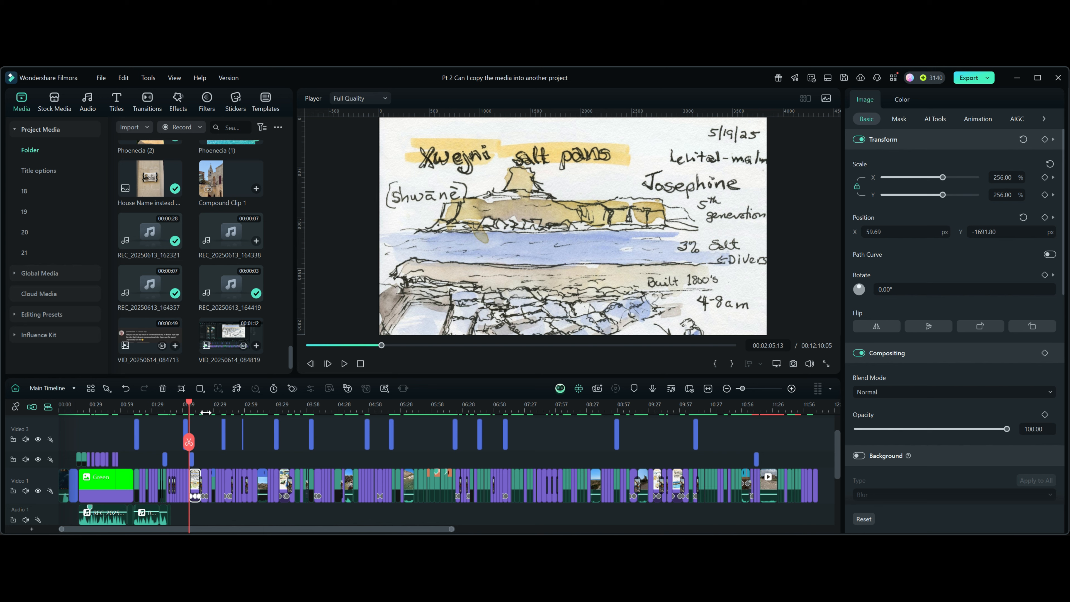
- Create a compound clip from the Xwejni Salt Pans title and the six clips below it, accepting the suggested name, 16:9 and 3840x2160
{"action": "scroll", "coordinate": [206, 412], "scroll_direction": "up", "scroll_amount": 5}
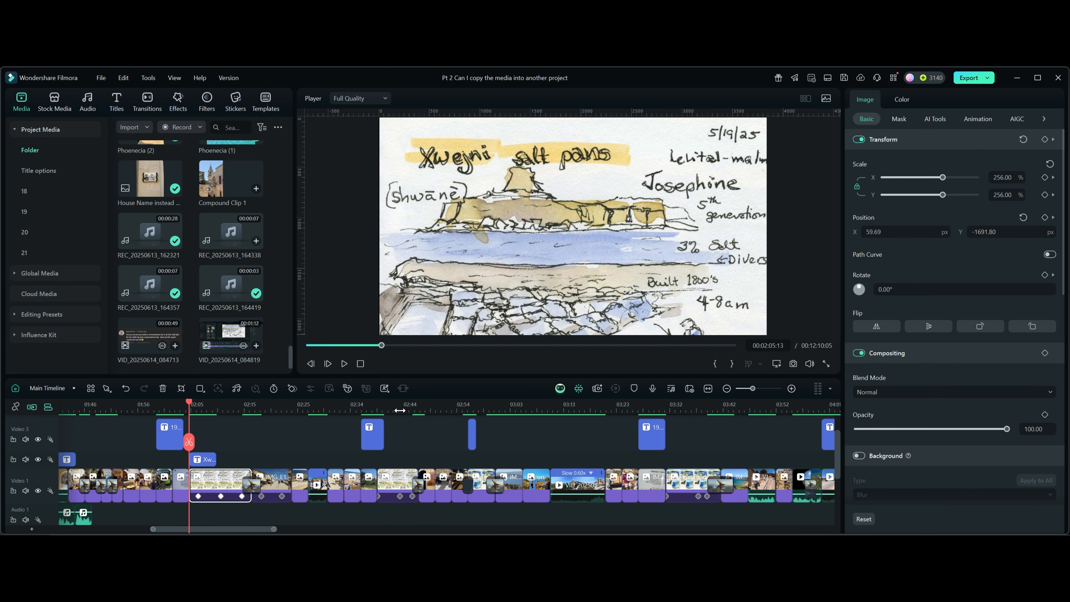
{"action": "scroll", "coordinate": [399, 410], "scroll_direction": "up", "scroll_amount": 3}
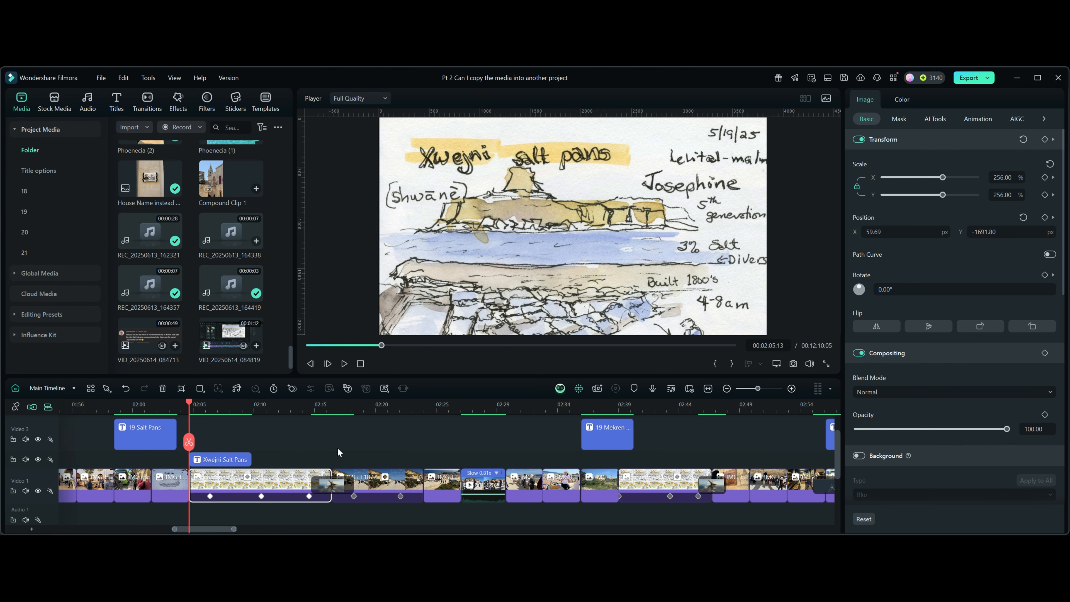
{"action": "left_click", "coordinate": [208, 428]}
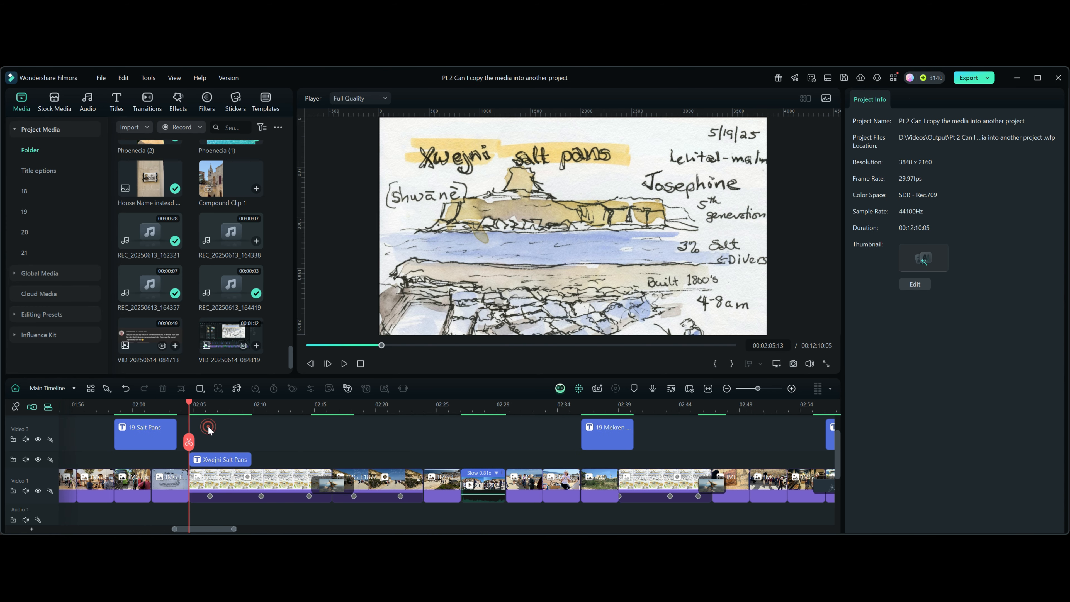
{"action": "left_click_drag", "start_coordinate": [212, 442], "coordinate": [564, 506]}
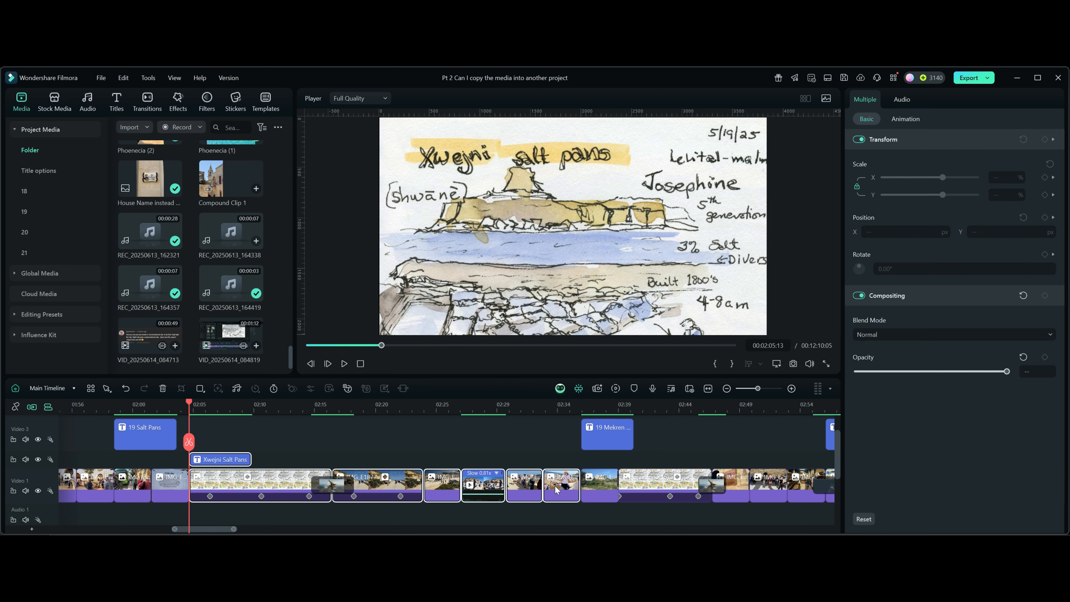
{"action": "right_click", "coordinate": [557, 489]}
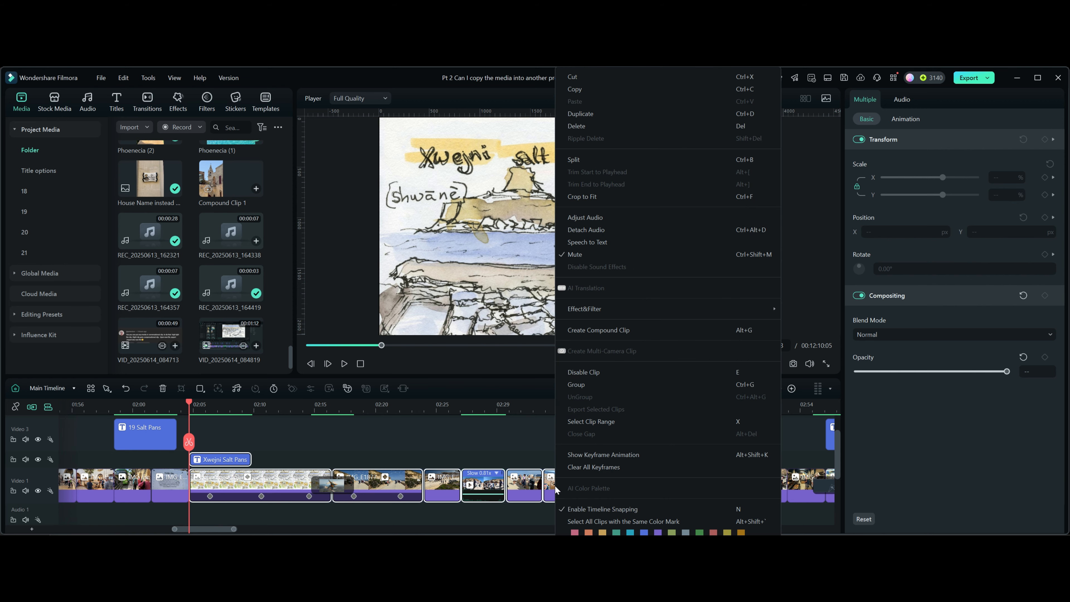
{"action": "left_click", "coordinate": [580, 332]}
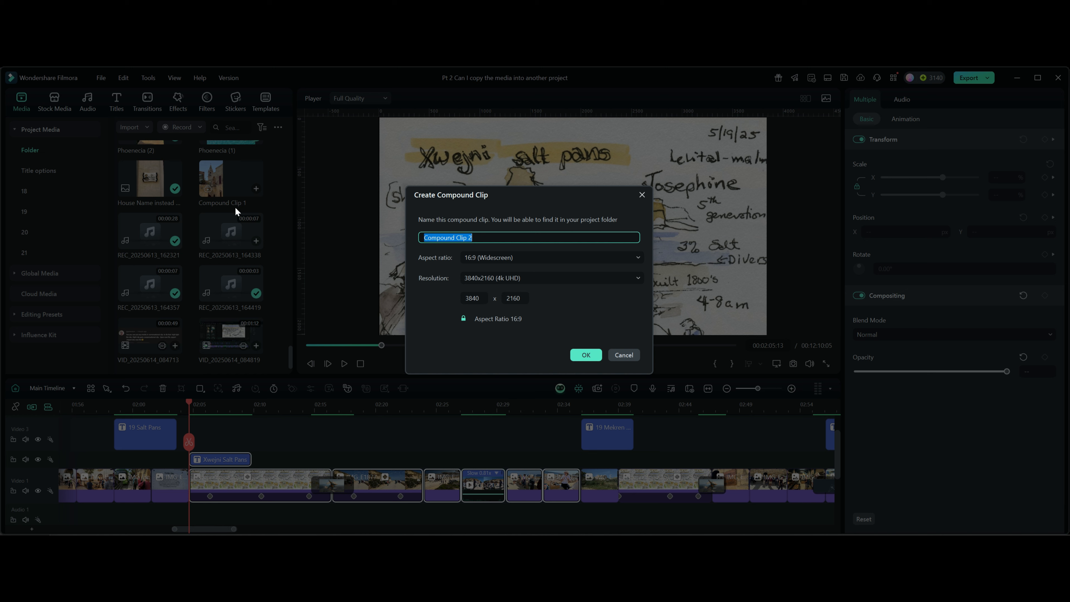
{"action": "left_click", "coordinate": [589, 355]}
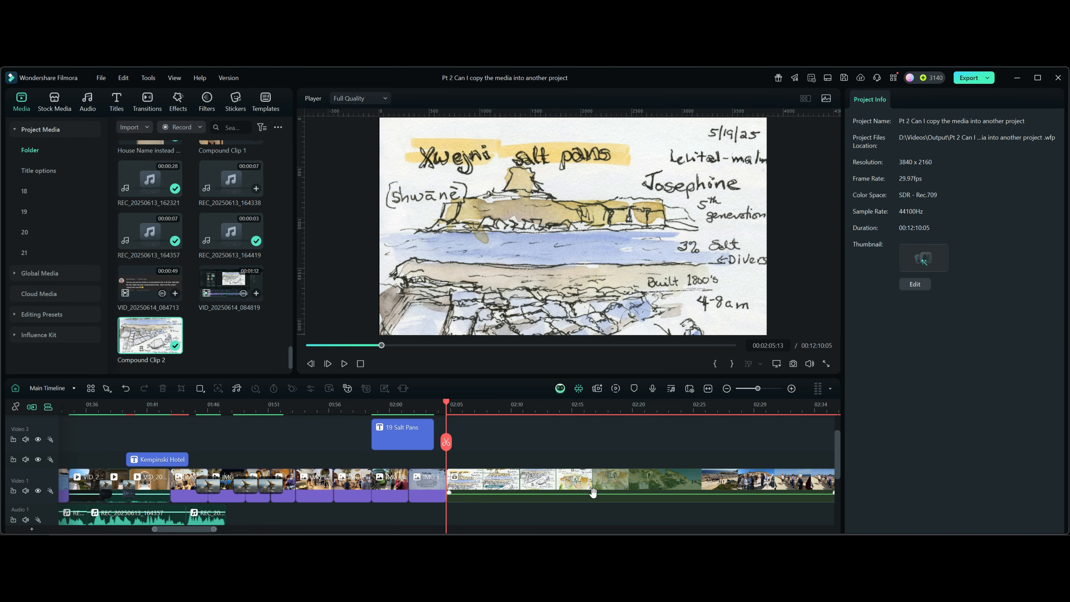
- Save the new compound clip on the timeline as a custom compound clip and show the Compound Clip editing presets
{"action": "right_click", "coordinate": [578, 487]}
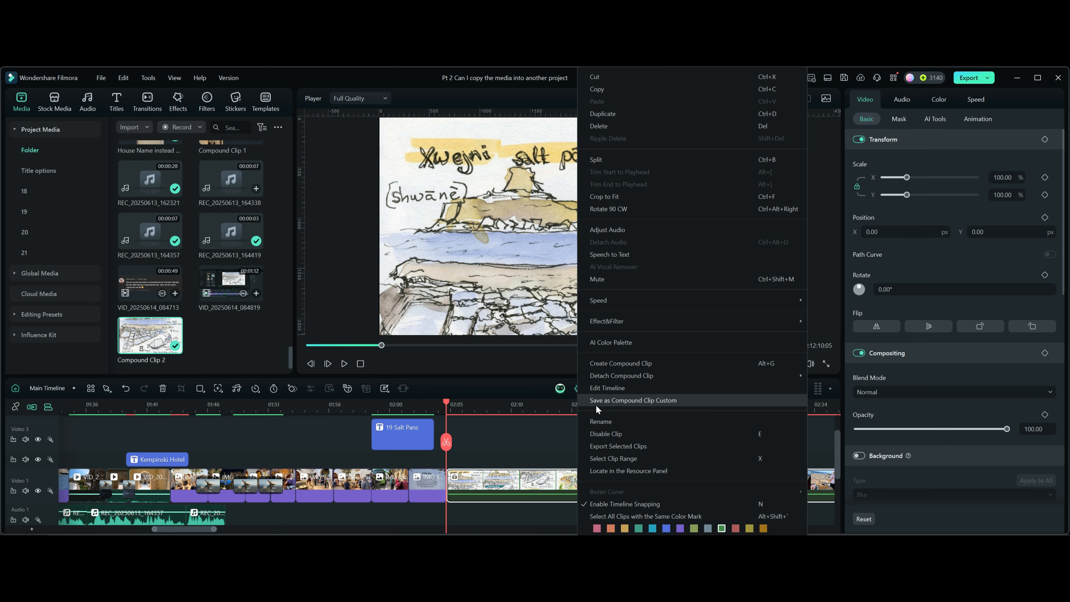
{"action": "left_click", "coordinate": [662, 401]}
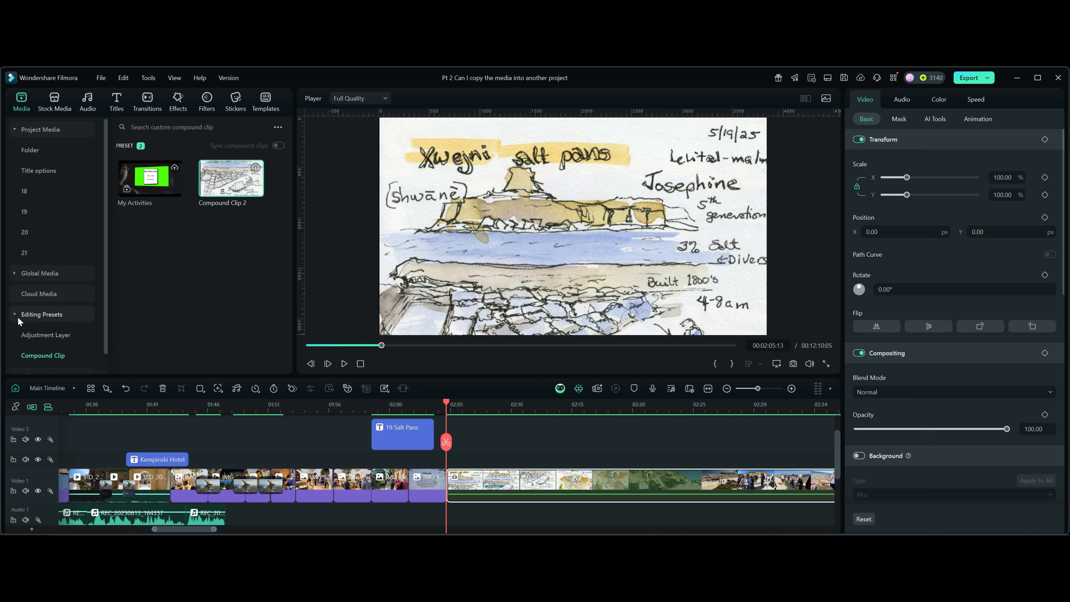
{"action": "left_click", "coordinate": [38, 334]}
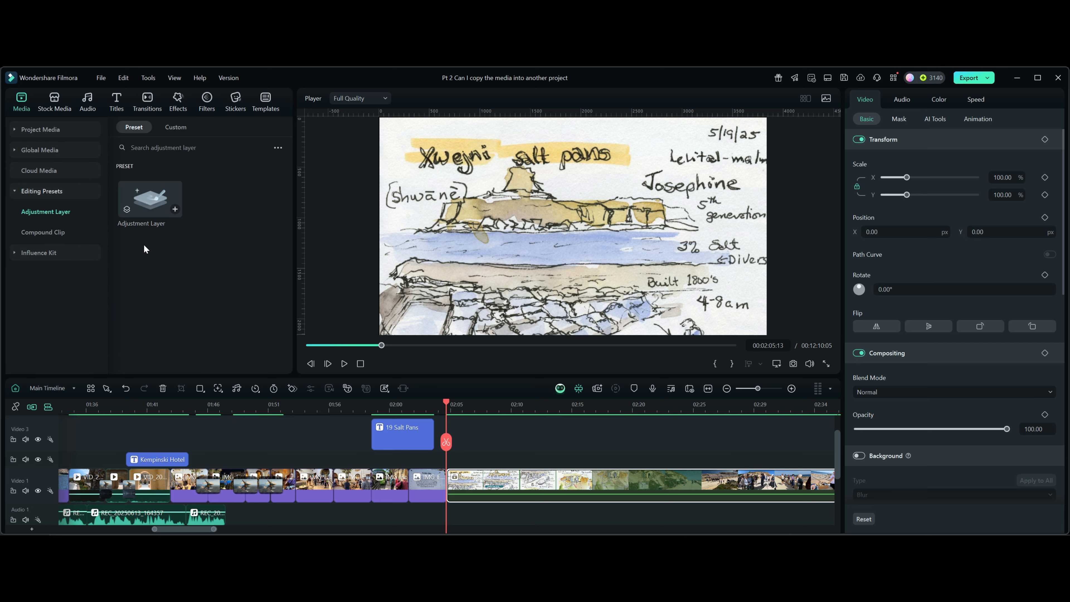
{"action": "left_click", "coordinate": [38, 233]}
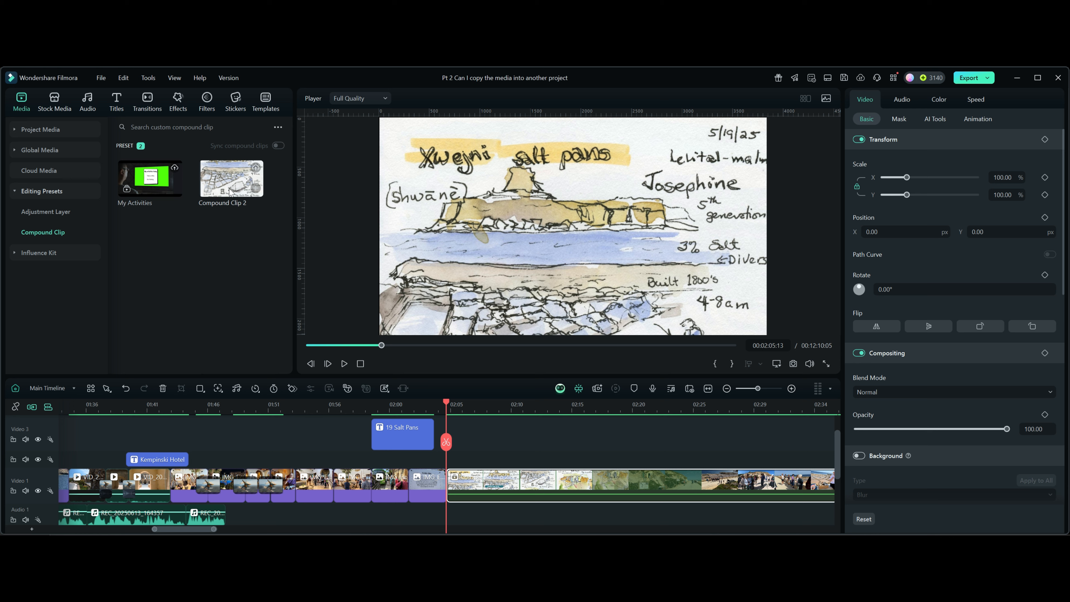
- Examine the options of the My Activities preset and the detach options of the compound clip on the timeline
{"action": "left_click", "coordinate": [43, 390]}
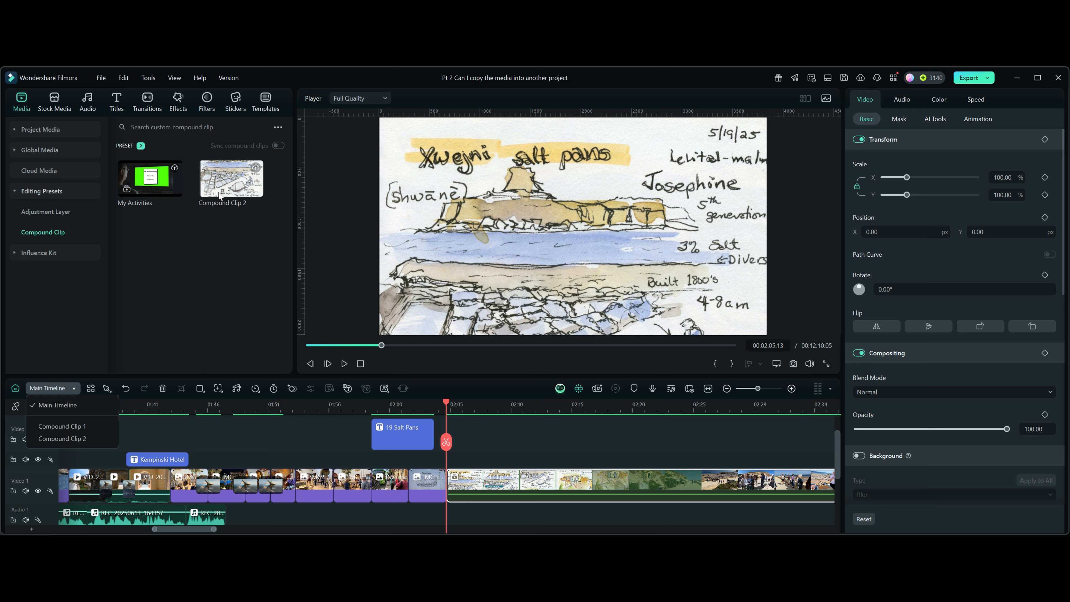
{"action": "right_click", "coordinate": [153, 184]}
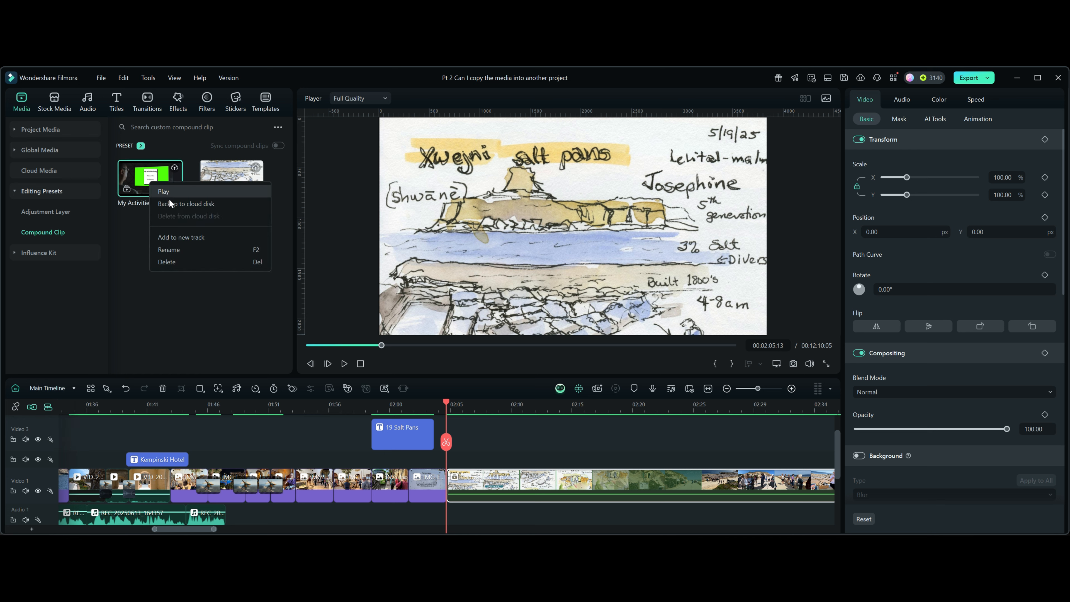
{"action": "left_click", "coordinate": [145, 278]}
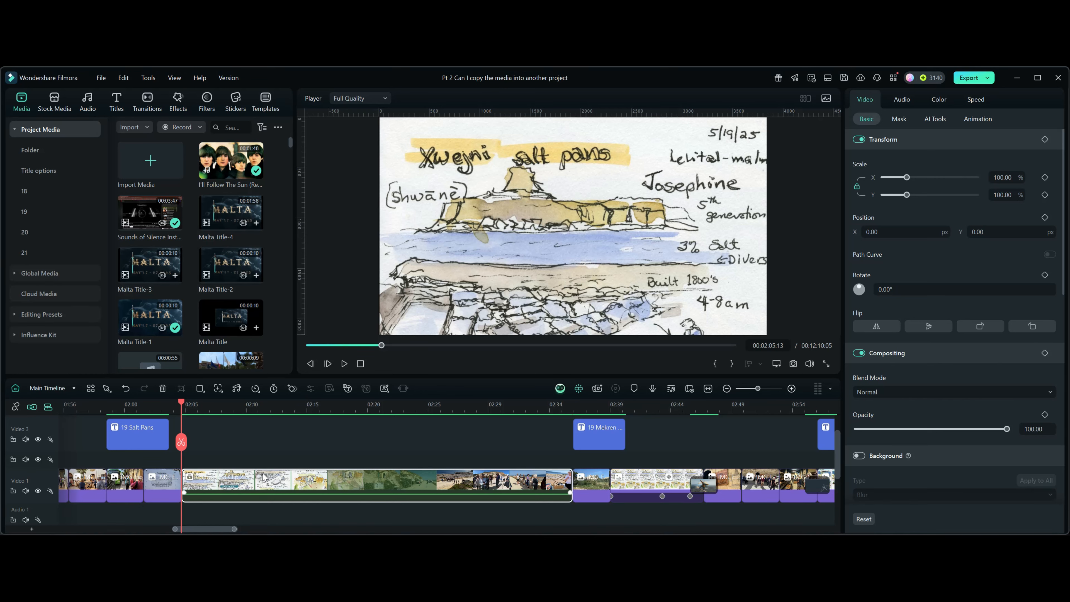
{"action": "right_click", "coordinate": [305, 487]}
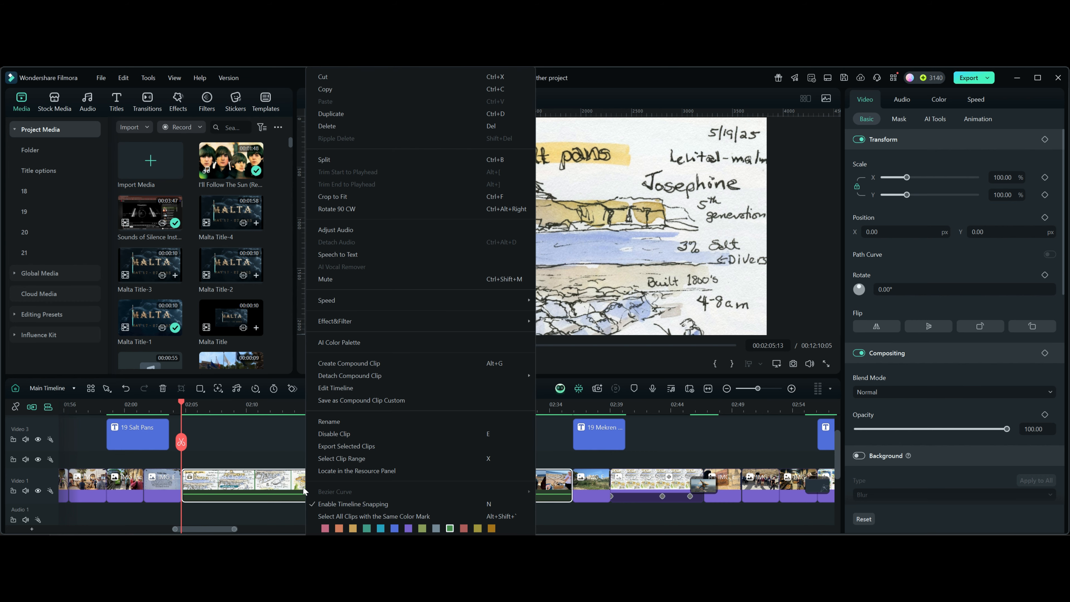
{"action": "mouse_move", "coordinate": [347, 376]}
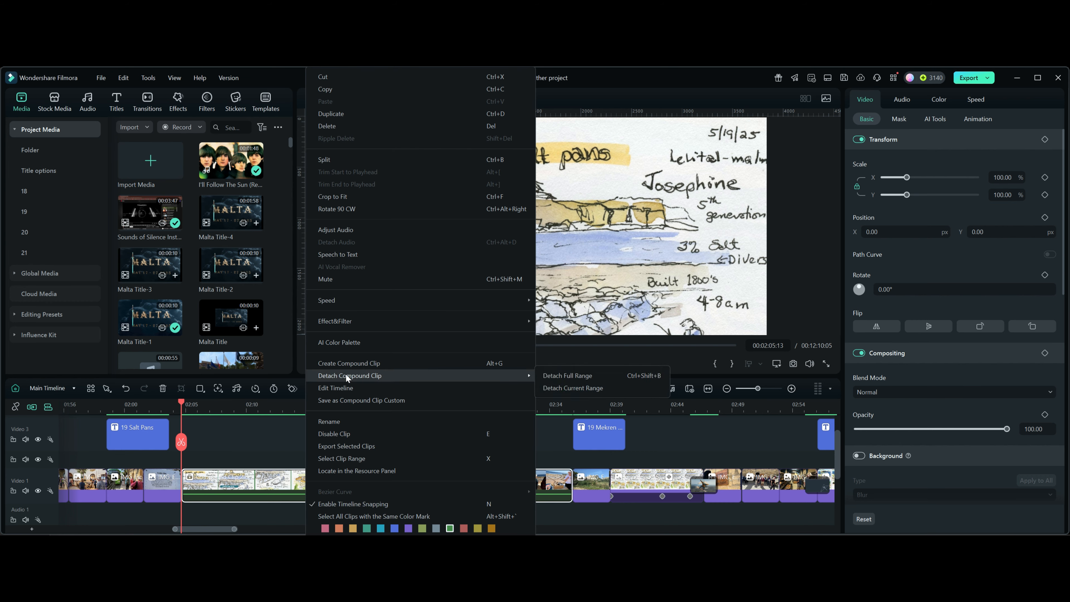
{"action": "left_click", "coordinate": [562, 376]}
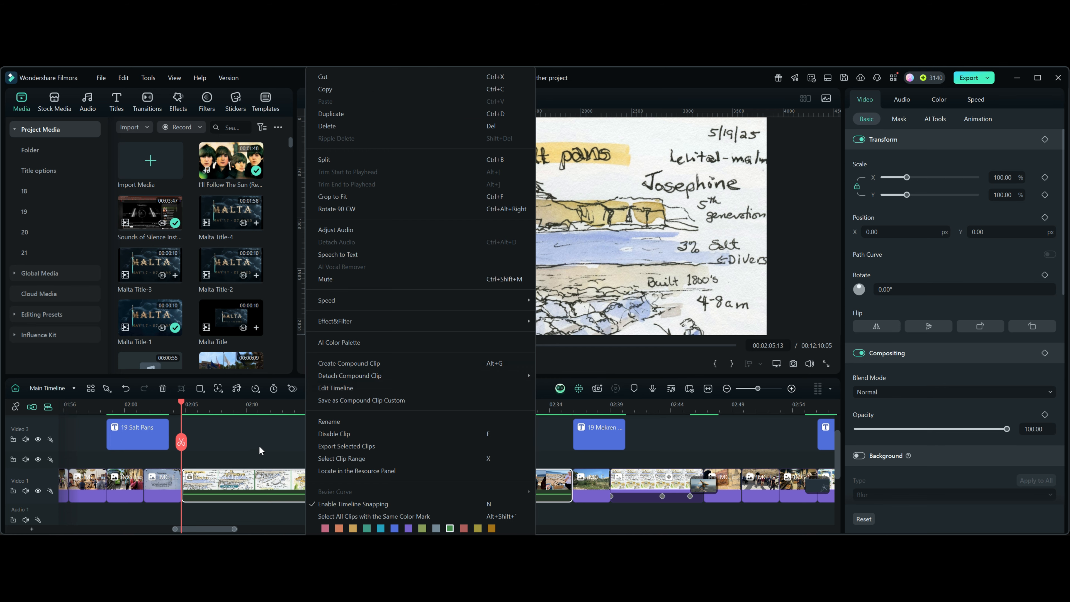
{"action": "left_click", "coordinate": [259, 446]}
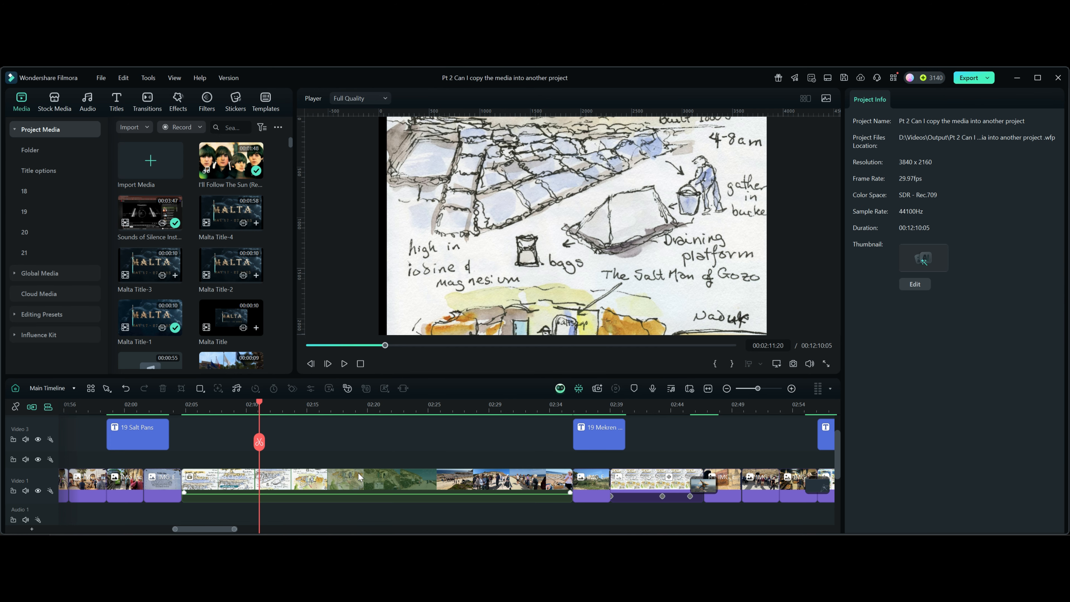
- Create a new 16:9 widescreen project without saving the changes to the current one
{"action": "left_click", "coordinate": [101, 78]}
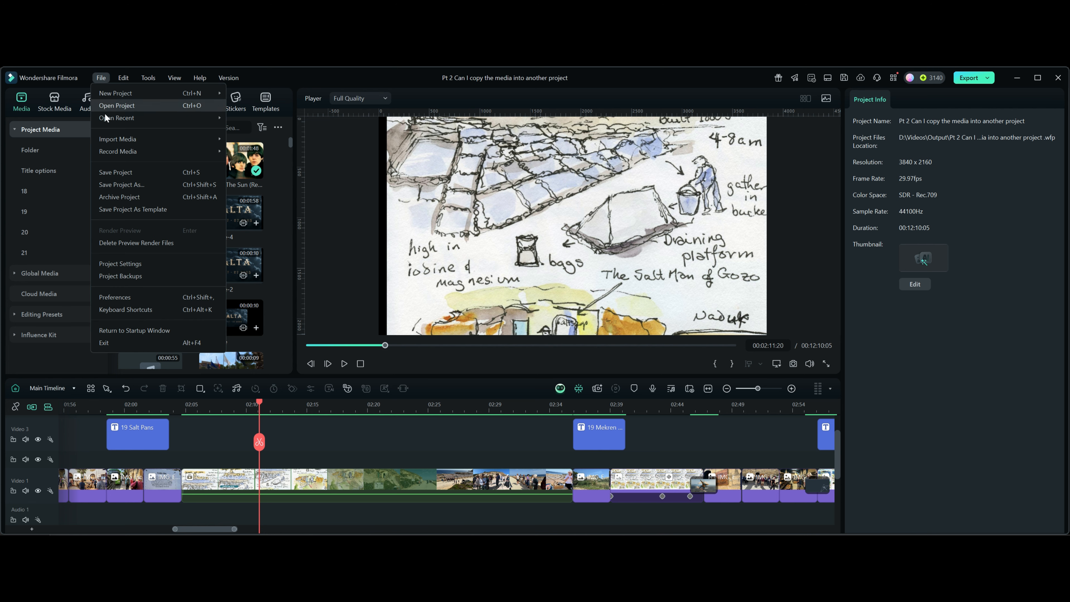
{"action": "mouse_move", "coordinate": [105, 118]}
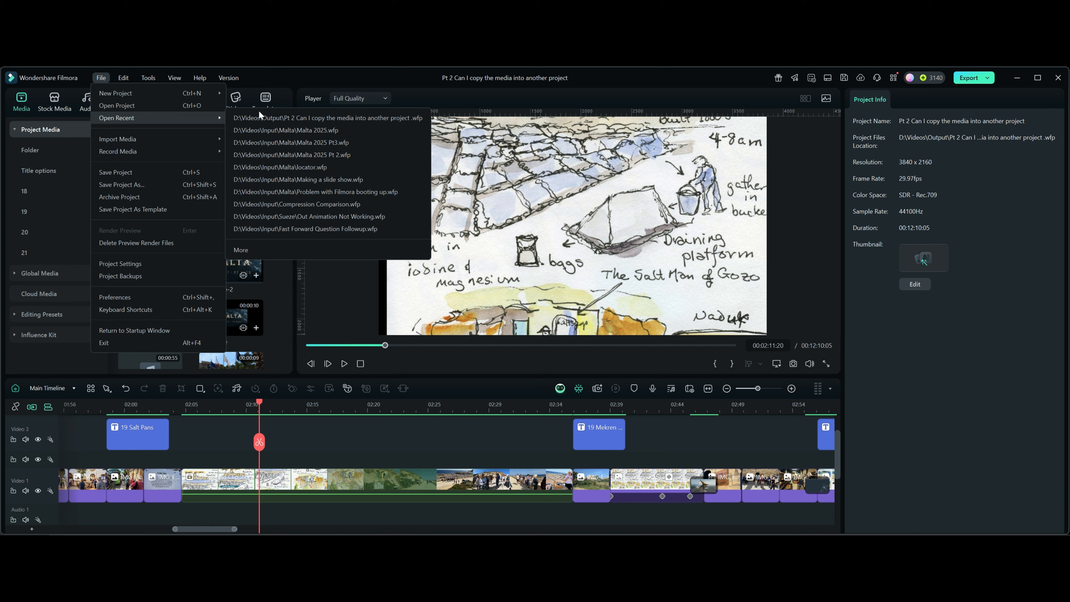
{"action": "mouse_move", "coordinate": [114, 91]}
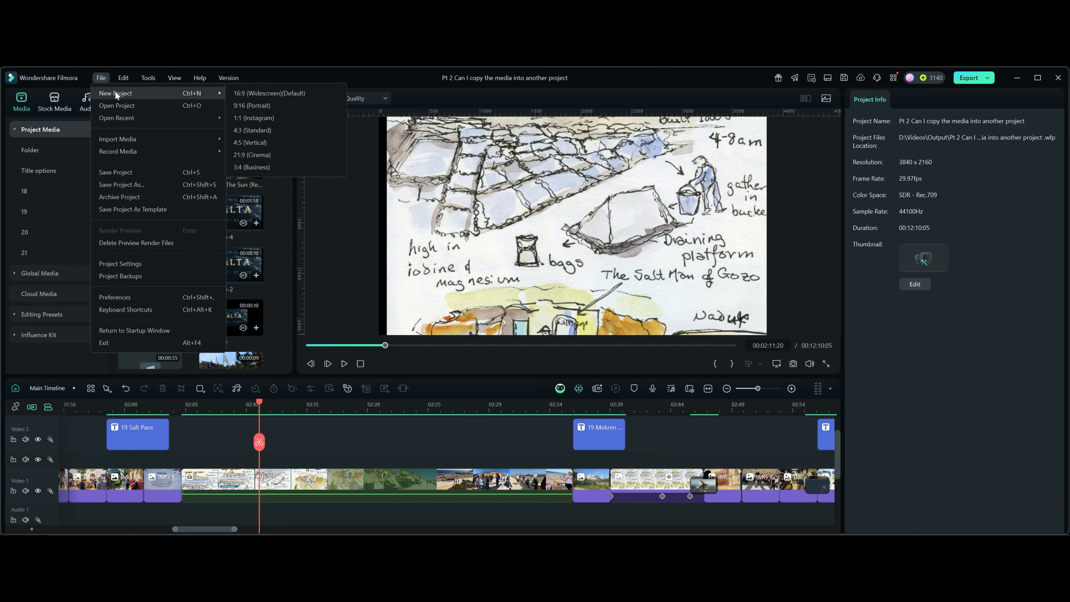
{"action": "left_click", "coordinate": [273, 92]}
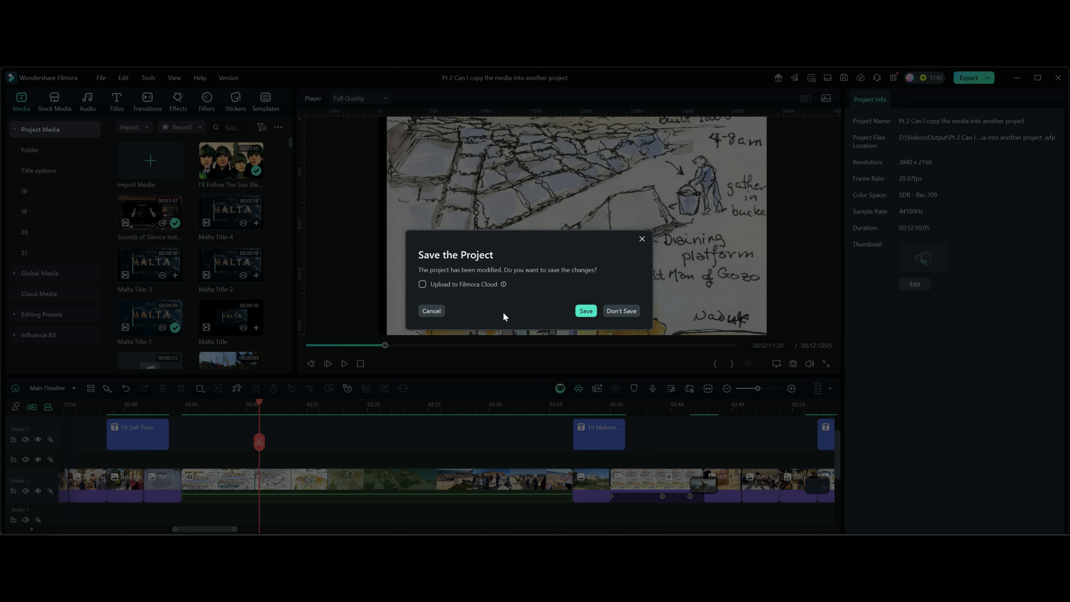
{"action": "left_click", "coordinate": [625, 312]}
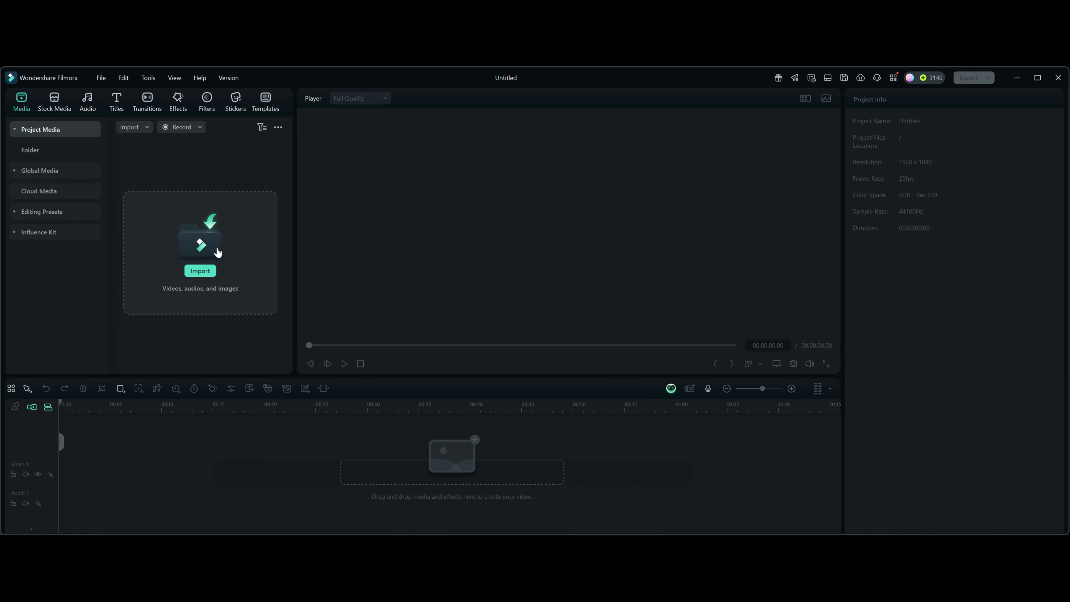
- Add the Compound Clip 2 preset to the start of the video track, matching the project to 3840 x 2160 at 29.97fps
{"action": "left_click", "coordinate": [16, 216]}
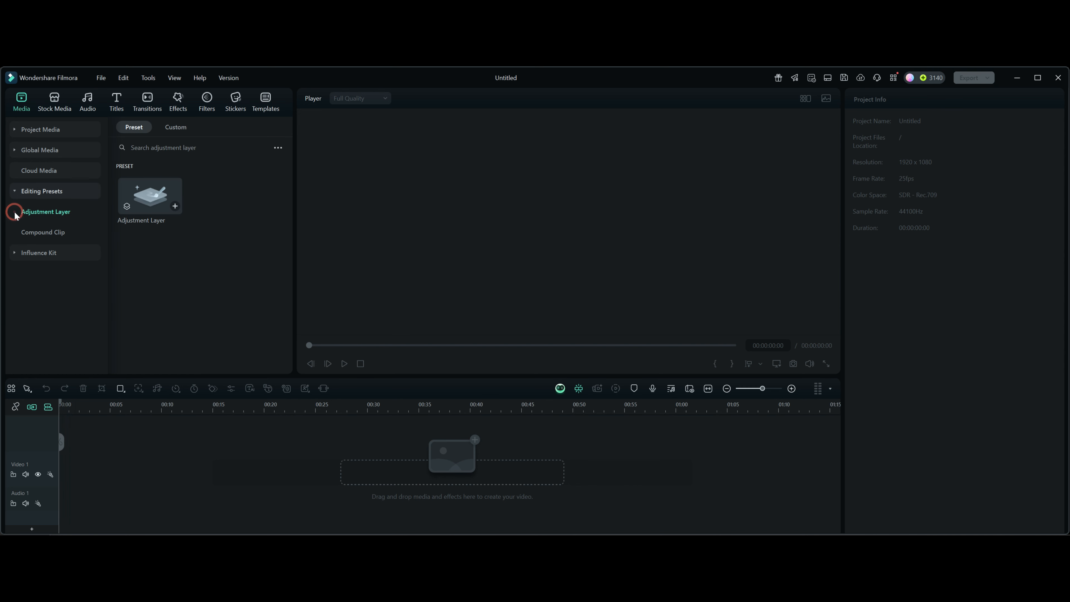
{"action": "left_click", "coordinate": [42, 232]}
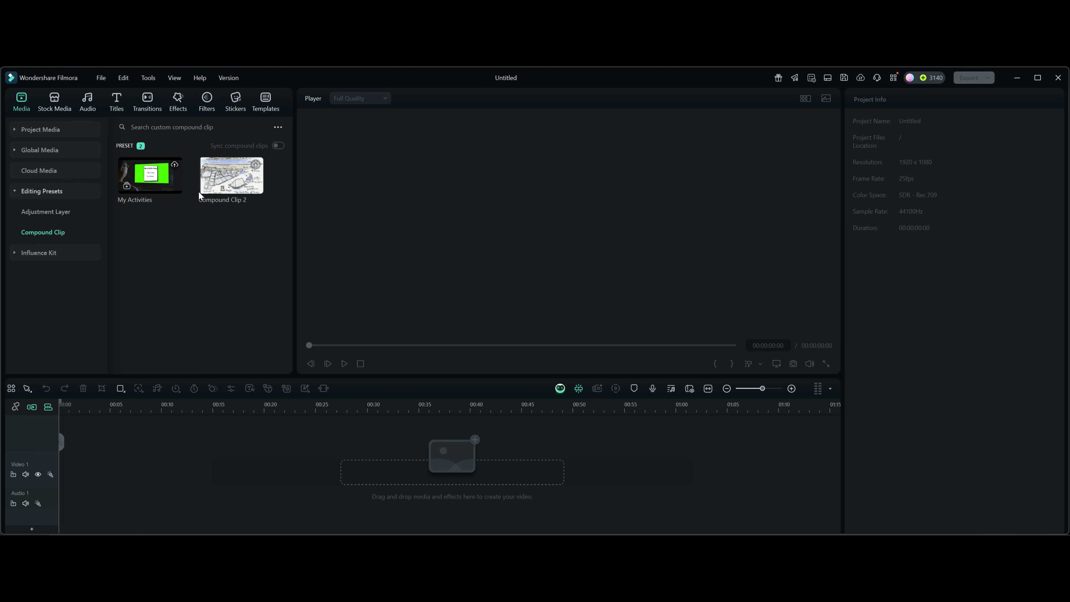
{"action": "left_click_drag", "start_coordinate": [223, 174], "coordinate": [92, 470]}
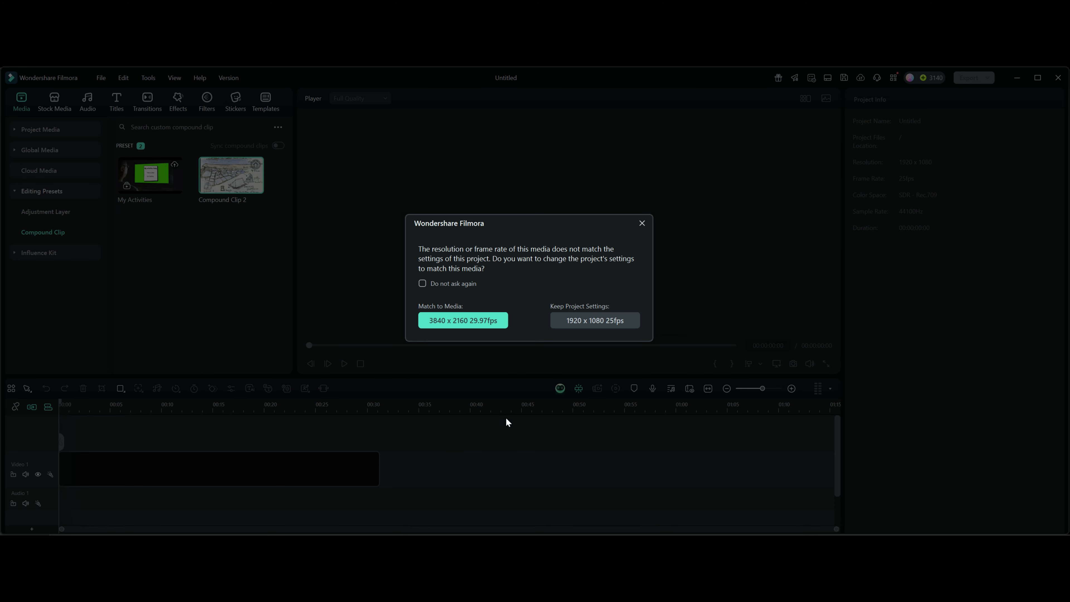
{"action": "left_click", "coordinate": [476, 321]}
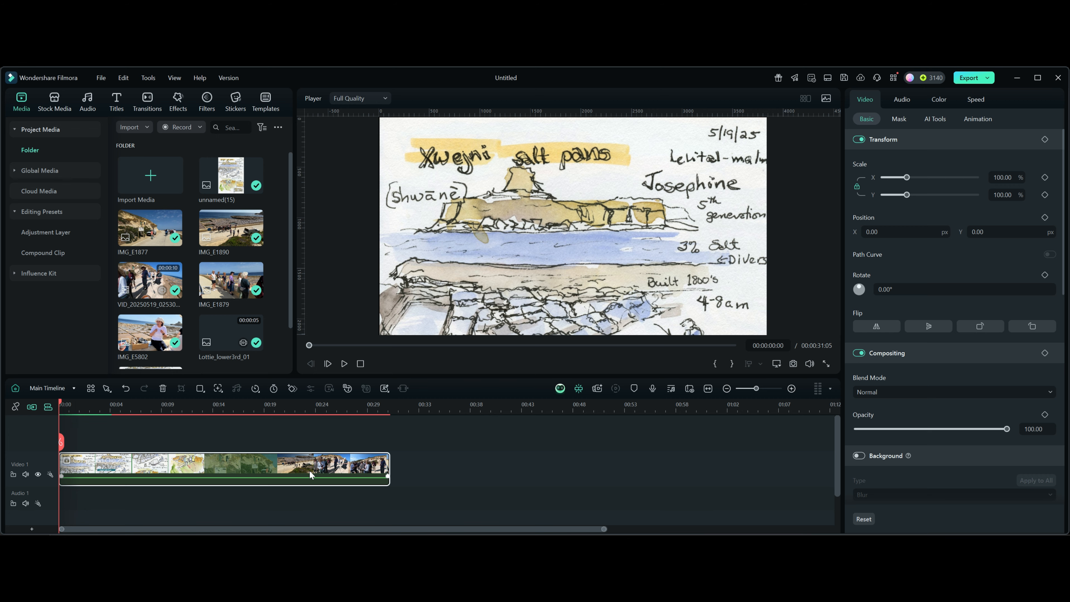
- Detach the full range of the compound clip into its individual clips and select them all
{"action": "right_click", "coordinate": [310, 474]}
{"action": "left_click", "coordinate": [344, 374]}
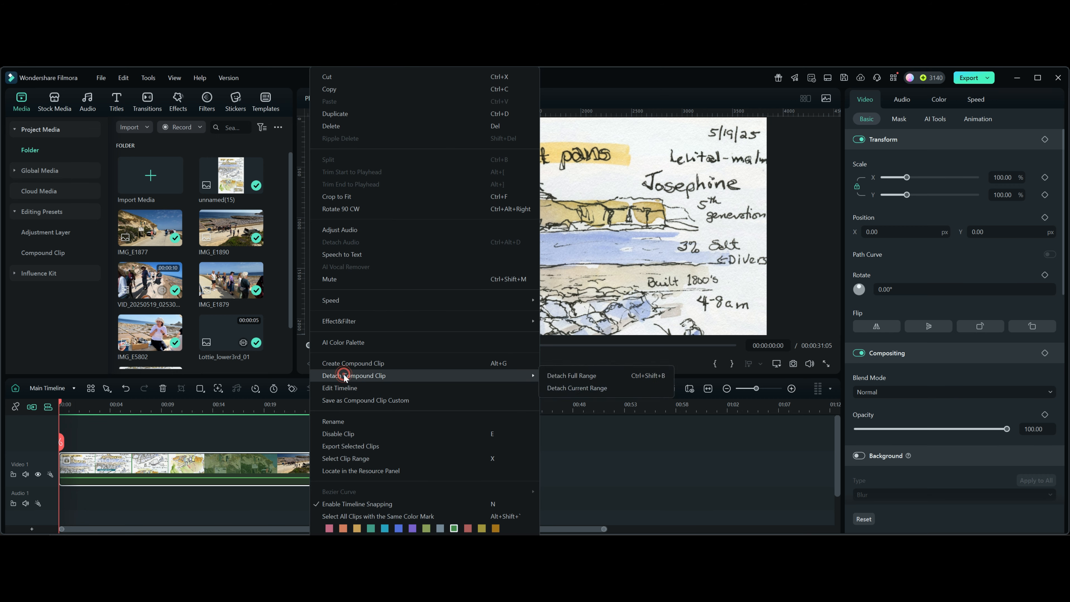
{"action": "left_click", "coordinate": [579, 375]}
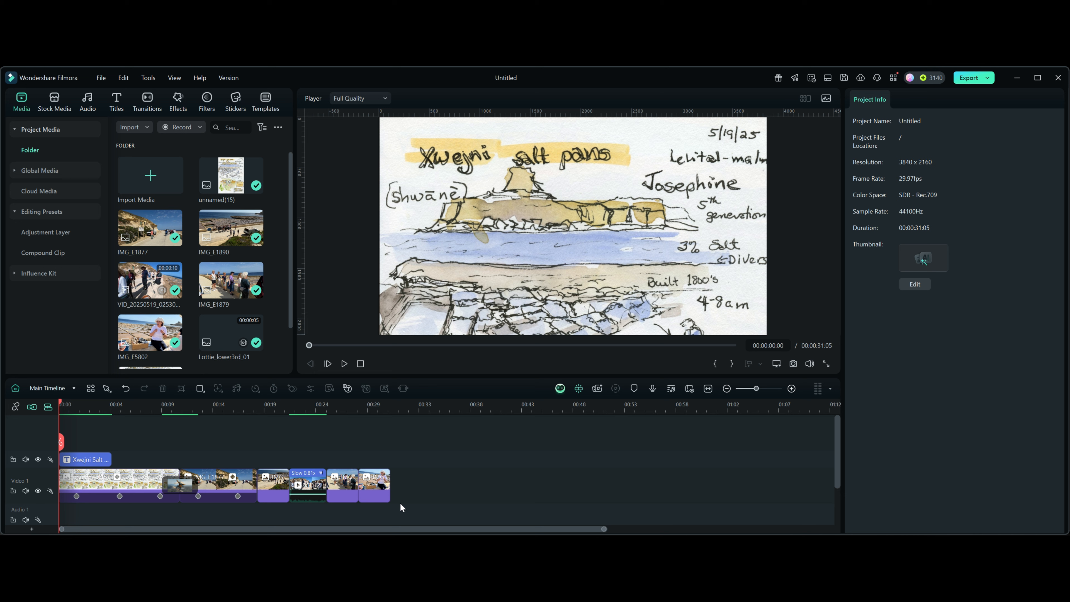
{"action": "key", "text": "ctrl+a"}
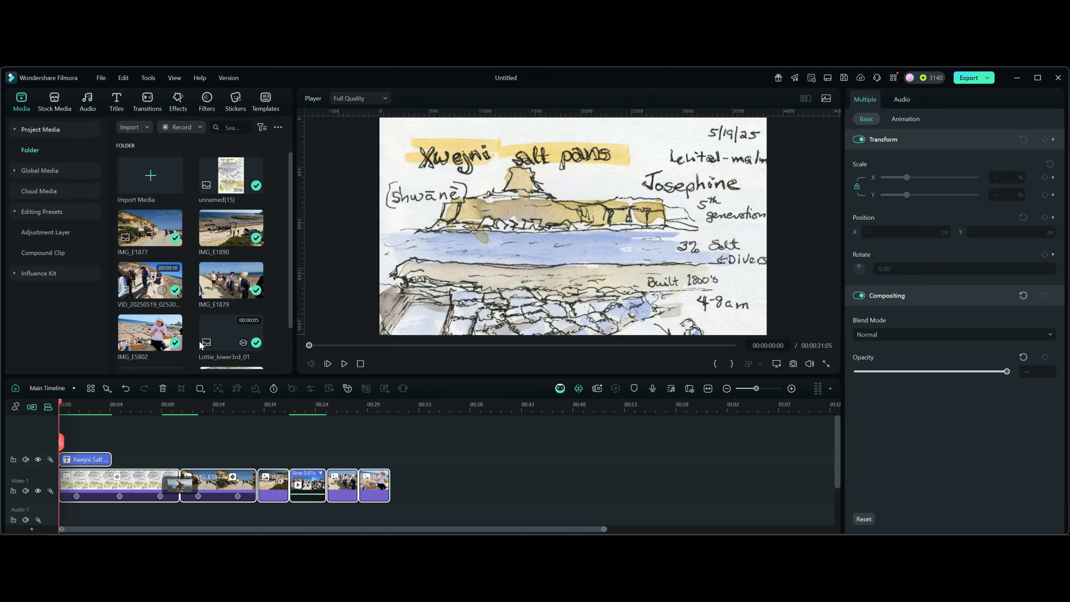
- Check the list of timelines and the saved Compound Clip presets in the new project
{"action": "mouse_move", "coordinate": [289, 201]}
{"action": "left_mouse_down"}
{"action": "mouse_move", "coordinate": [289, 212]}
{"action": "mouse_move", "coordinate": [292, 197]}
{"action": "left_mouse_up"}
{"action": "left_click", "coordinate": [53, 388]}
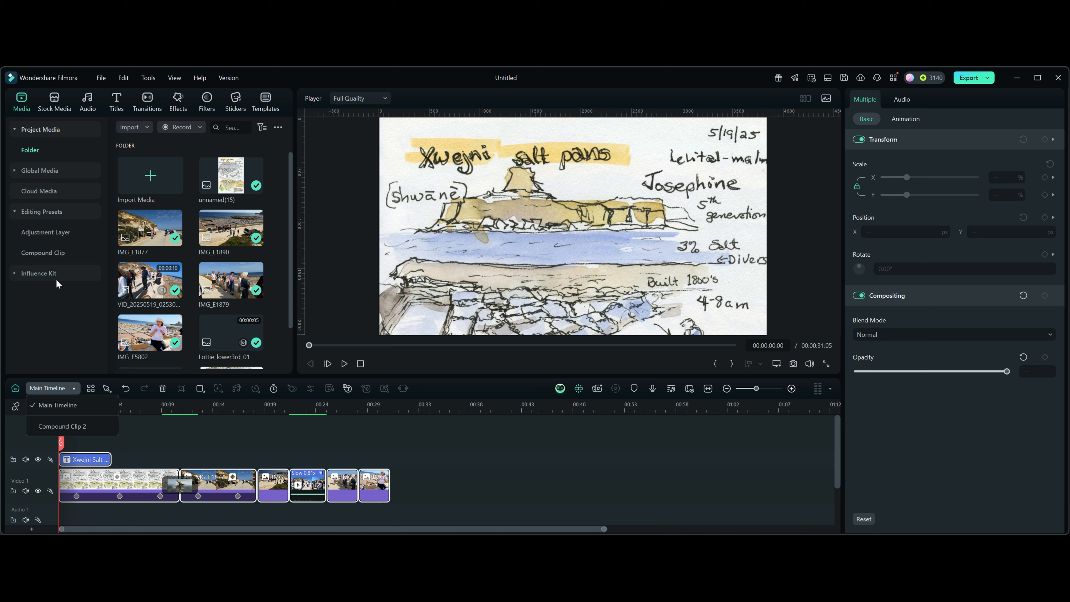
{"action": "left_click", "coordinate": [33, 253]}
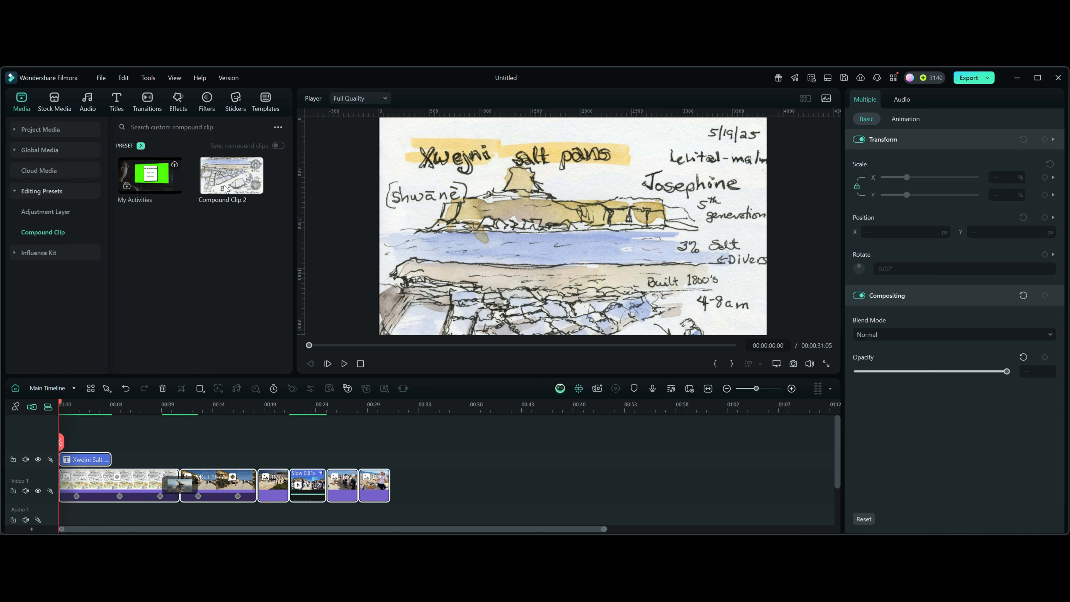